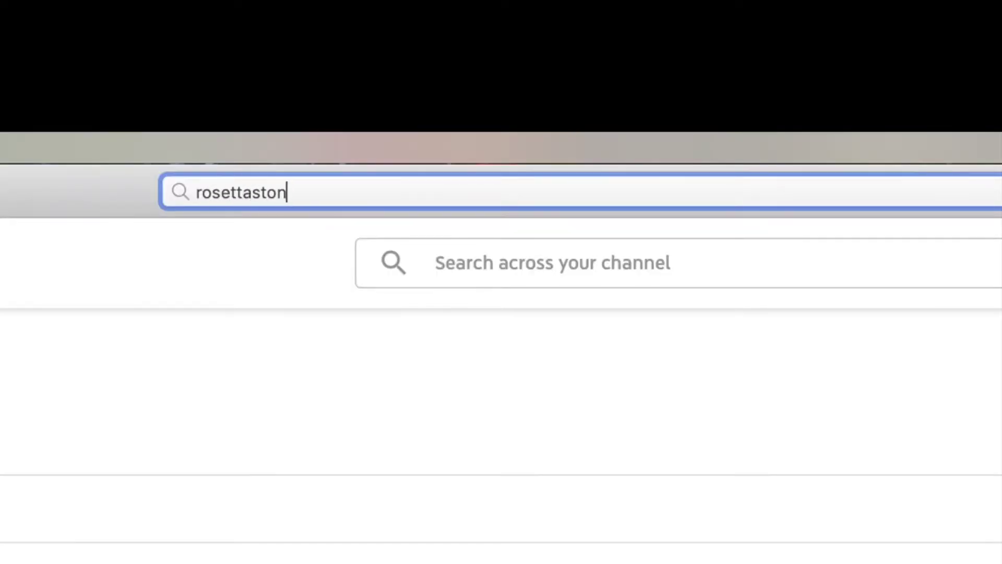
# - Enter rosettastone.com/product-activation in Safari's address bar
pyautogui.write('e.com/product-activation')
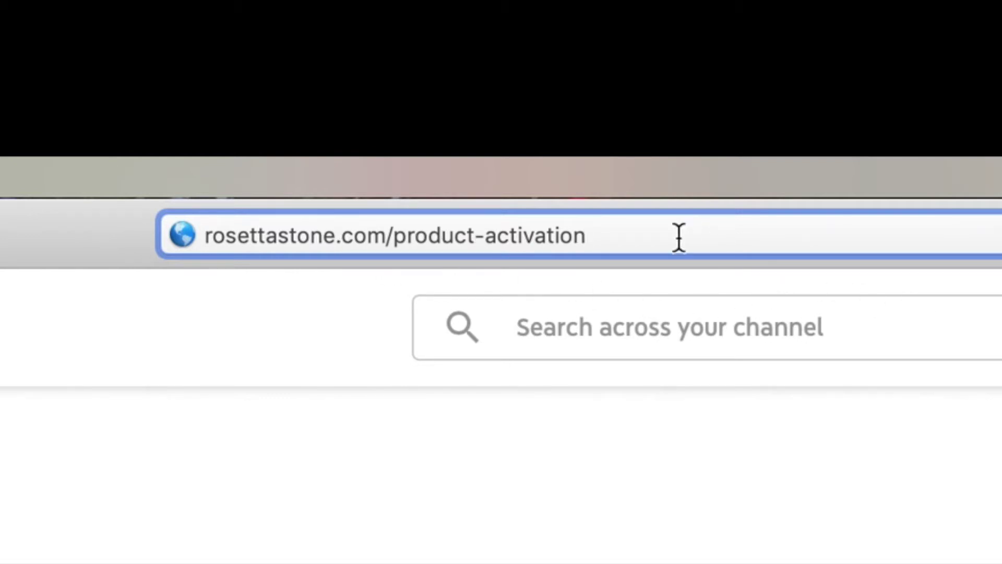
# - Load the rosettastone.com/product-activation page
pyautogui.press('Return')
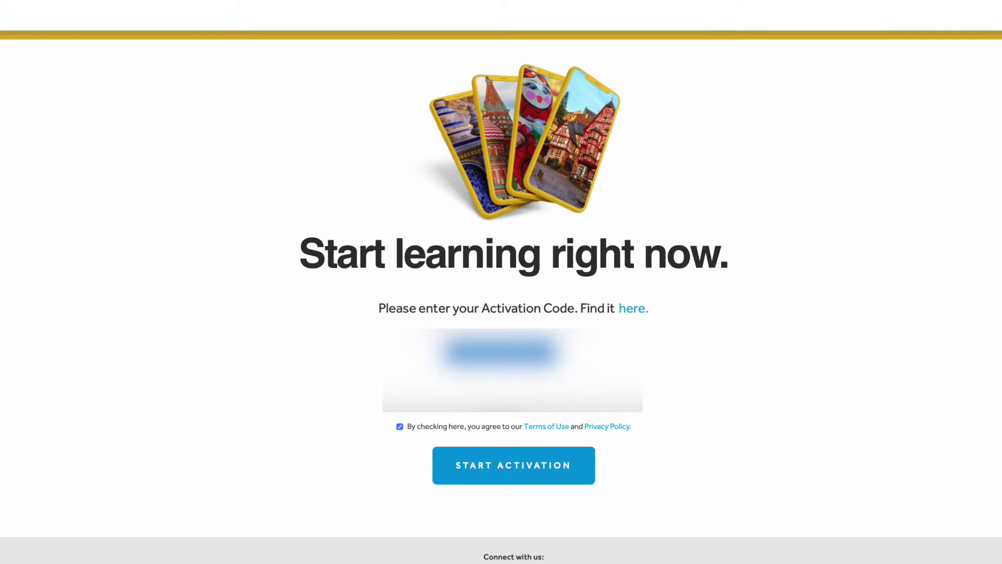
# - Start activation, dismiss the currency list, and finish activating the TOTALe Lifetime Subscription
pyautogui.click(510, 467)
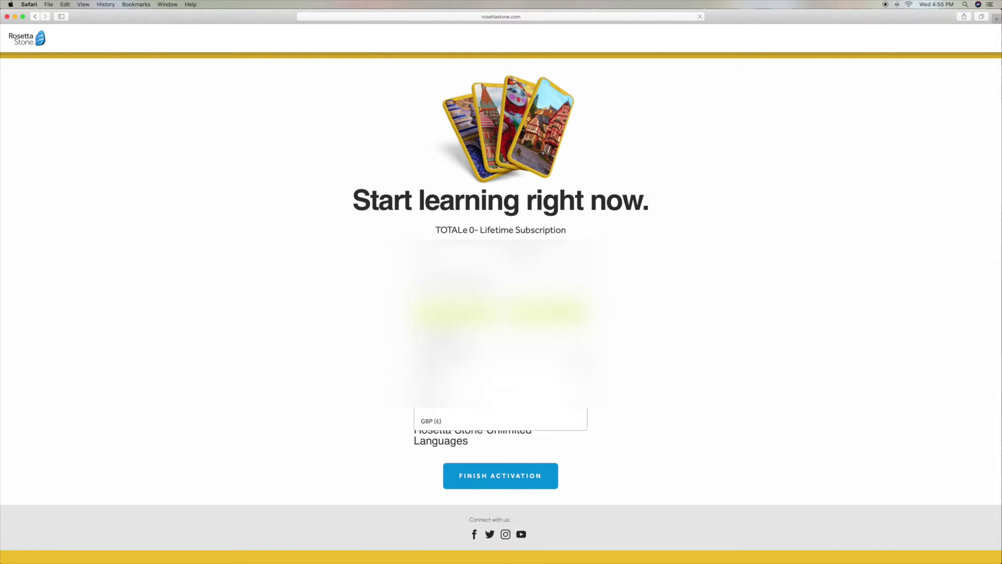
pyautogui.press('Return')
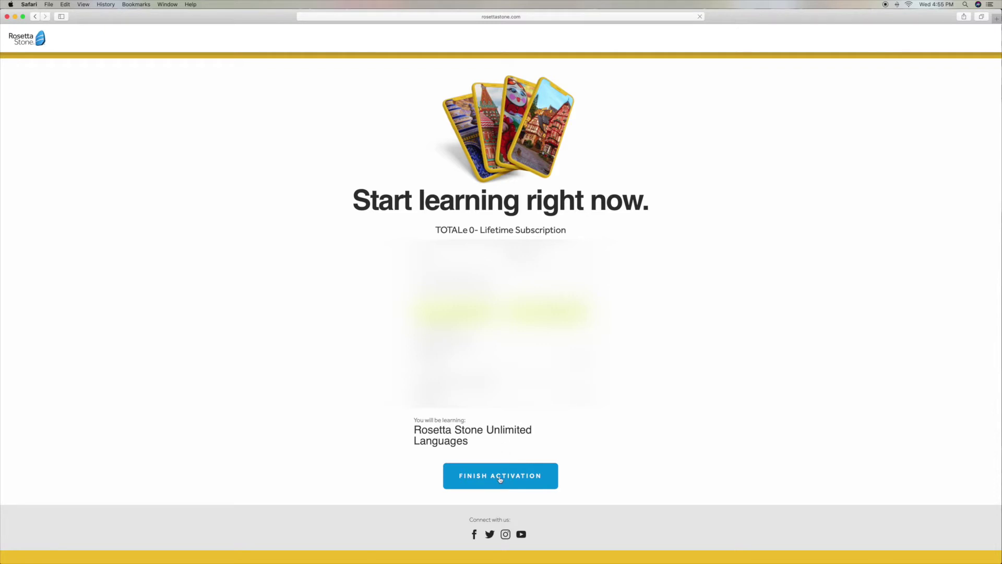
pyautogui.click(500, 480)
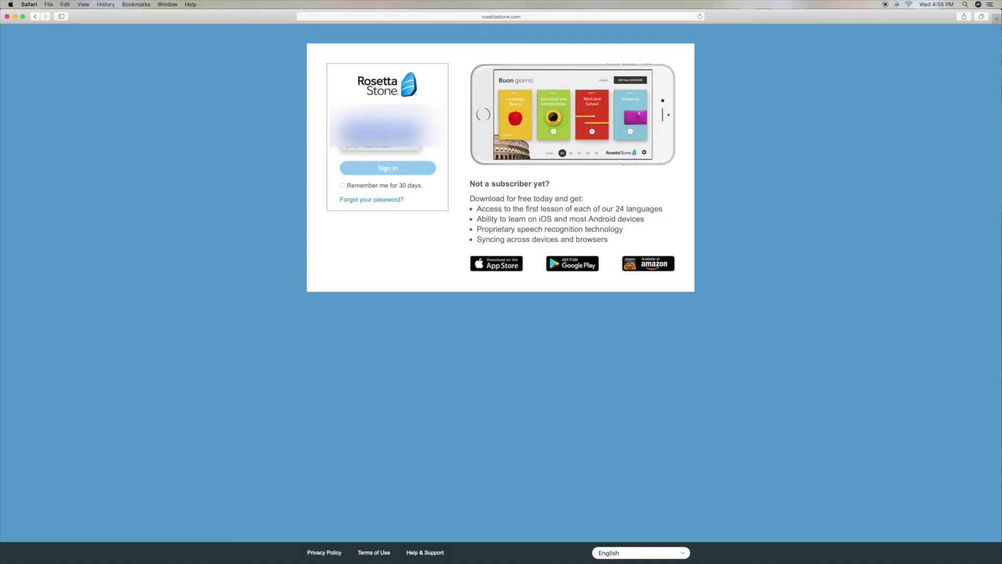
# - Autofill the saved login credentials, sign in, and decline saving the password
pyautogui.press('Return')
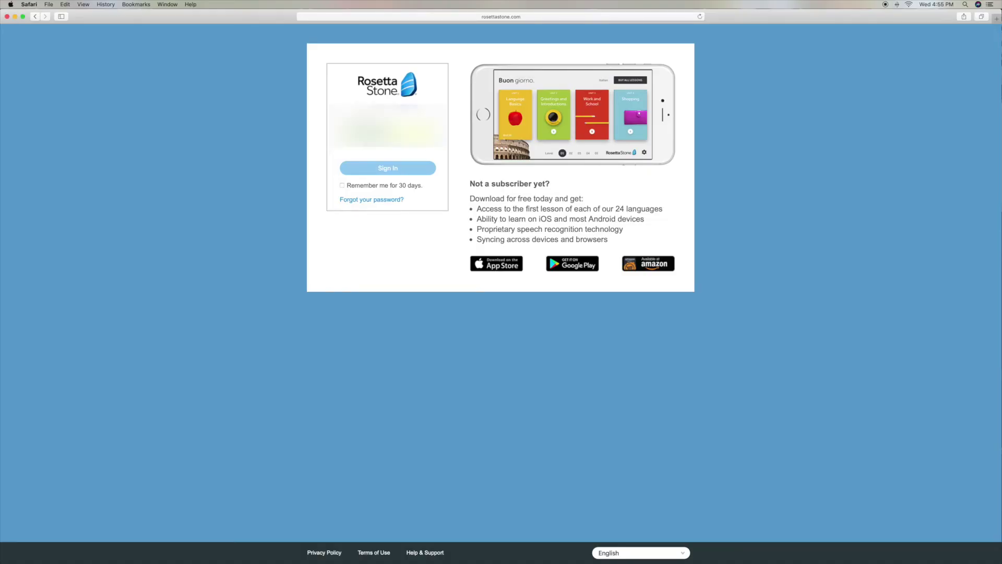
pyautogui.click(387, 134)
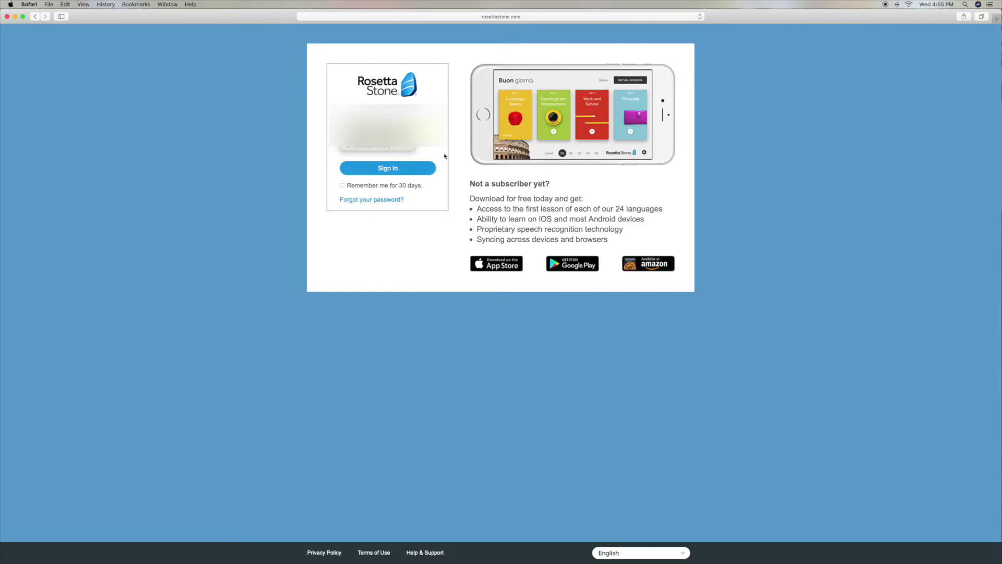
pyautogui.press('Return')
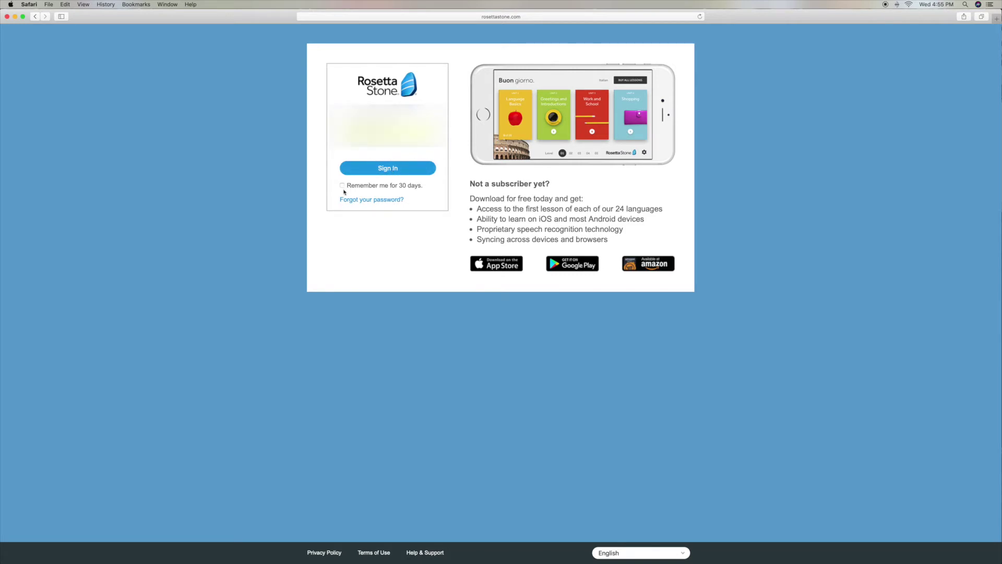
pyautogui.click(386, 169)
pyautogui.click(548, 72)
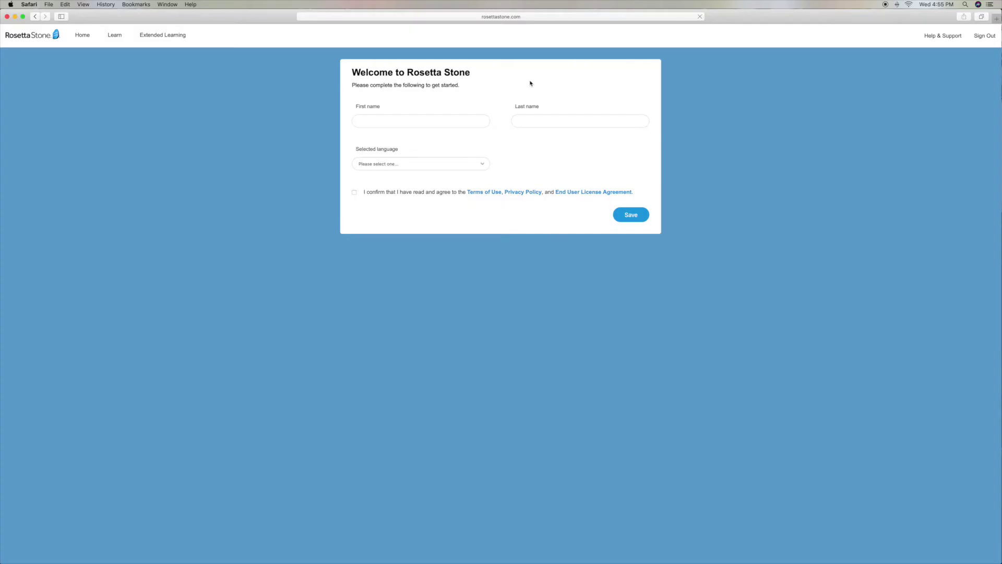
# - Enter the learner's first and last name and choose French as the language
pyautogui.click(370, 121)
pyautogui.click(483, 165)
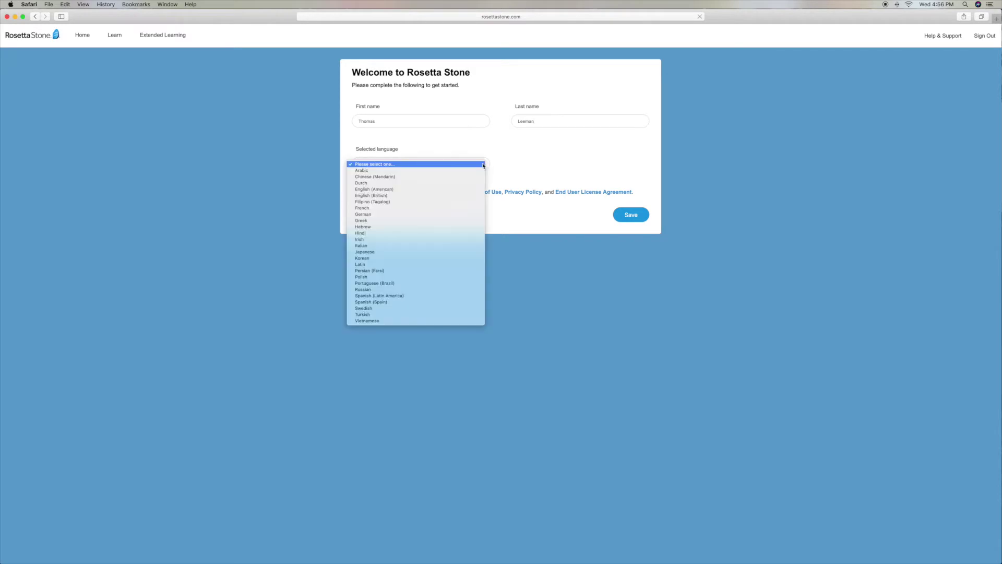
pyautogui.click(528, 152)
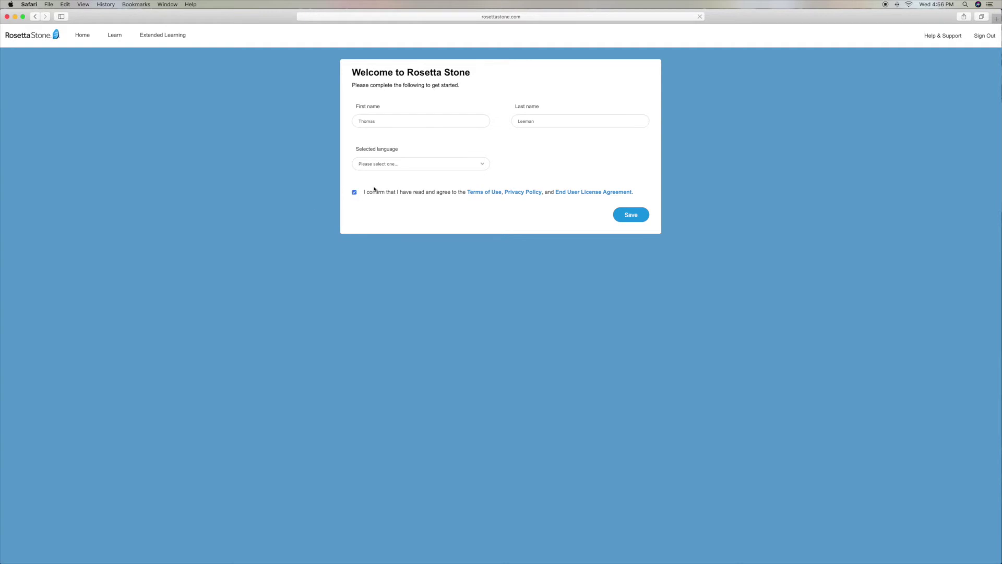
pyautogui.click(483, 165)
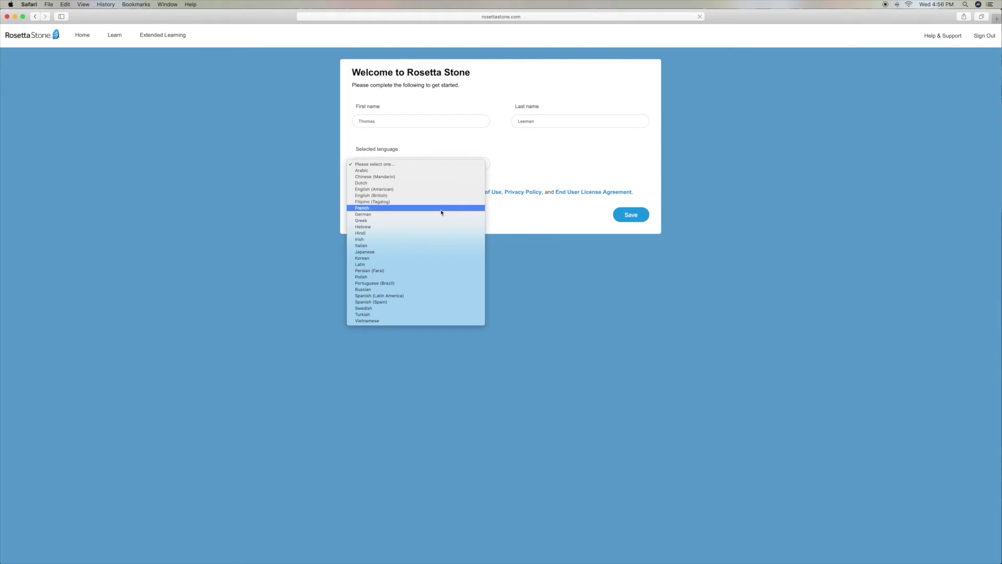
pyautogui.click(442, 208)
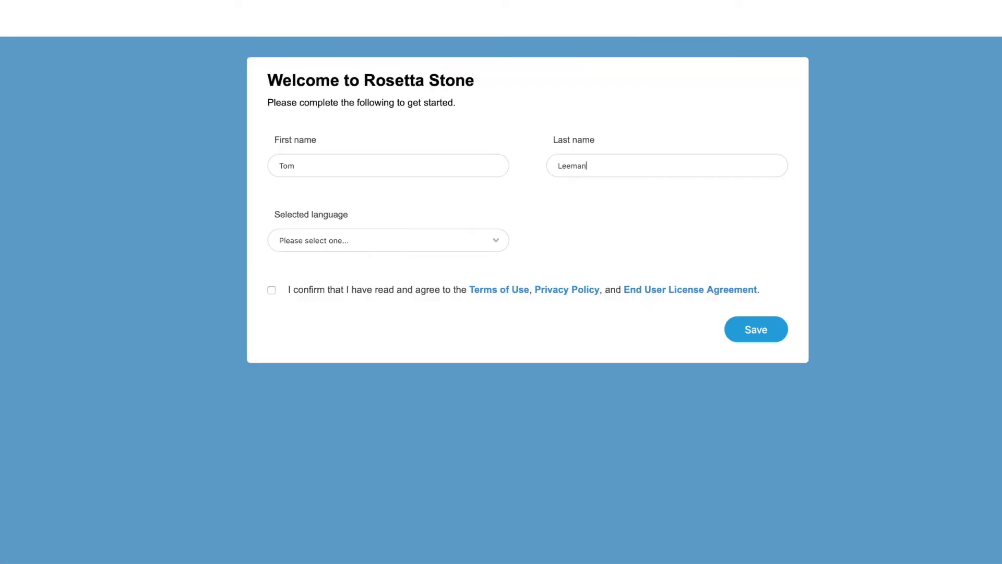
# - Pick French again as the learning language, agree to the terms, and save
pyautogui.click(495, 247)
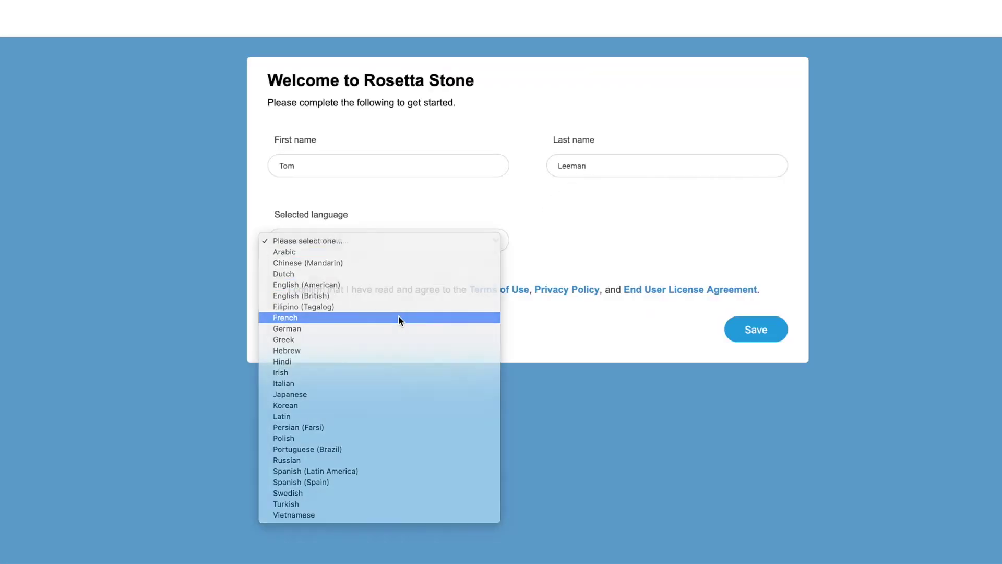
pyautogui.click(400, 318)
pyautogui.click(272, 291)
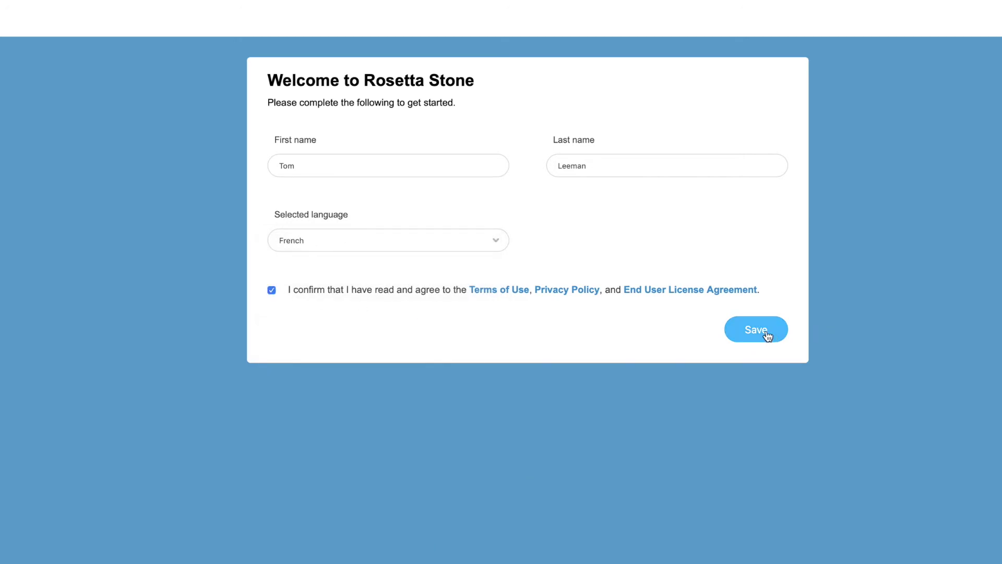
pyautogui.click(762, 334)
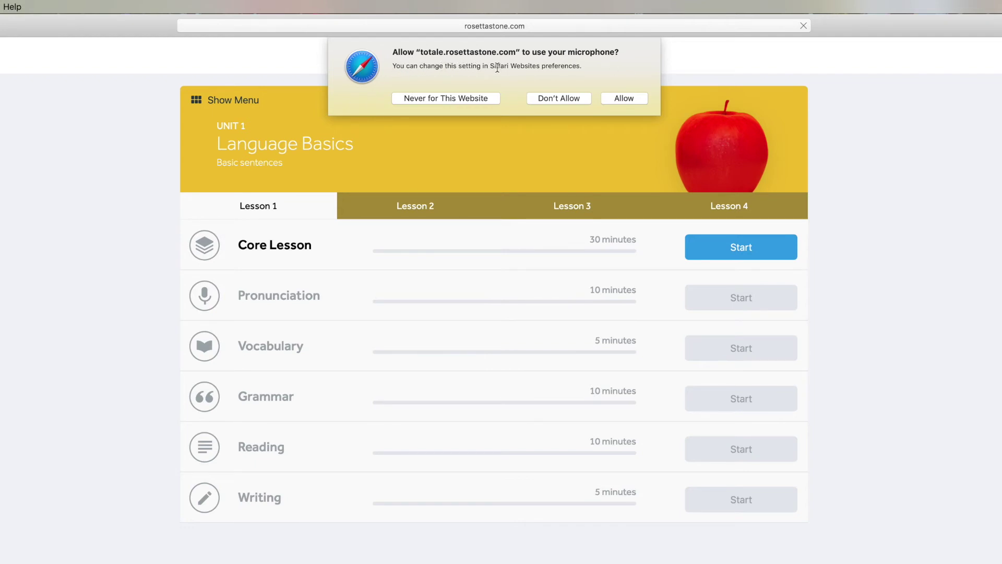
# - Allow Rosetta Stone to use the microphone
pyautogui.click(620, 98)
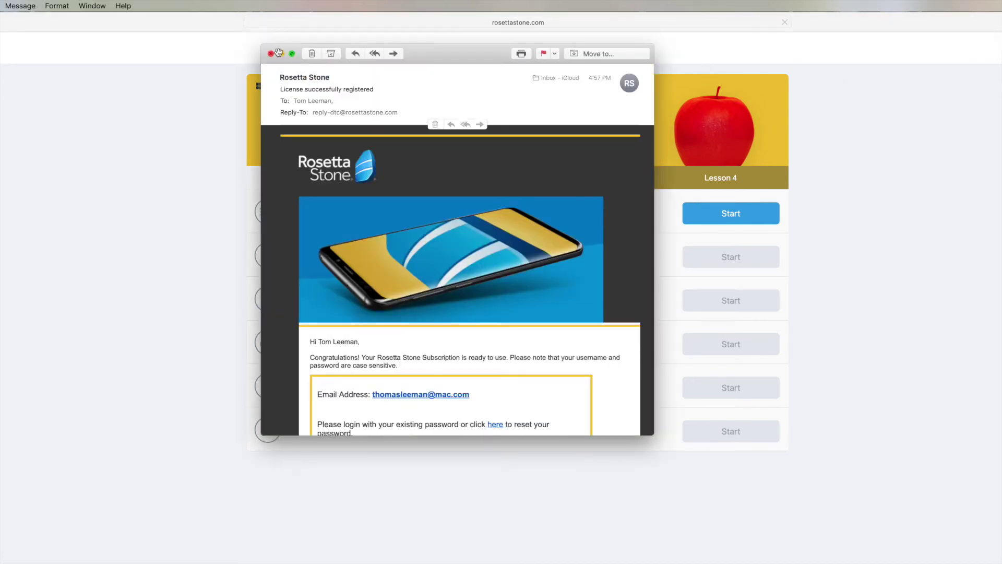
# - Close the 'License successfully registered' Mail message
pyautogui.click(271, 53)
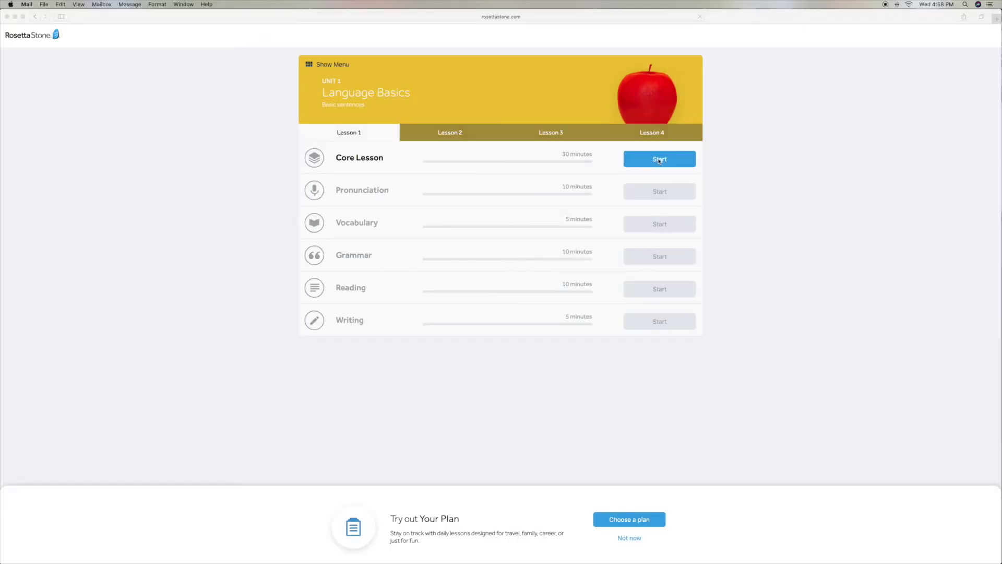
# - Start the Lesson 1 Core Lesson and continue past the audio reminder
pyautogui.click(660, 161)
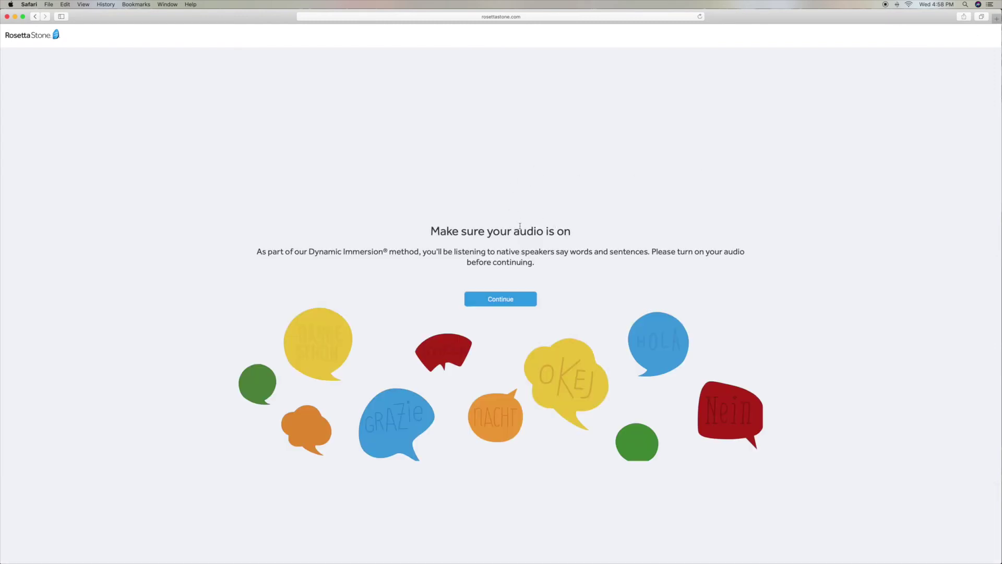
pyautogui.click(508, 295)
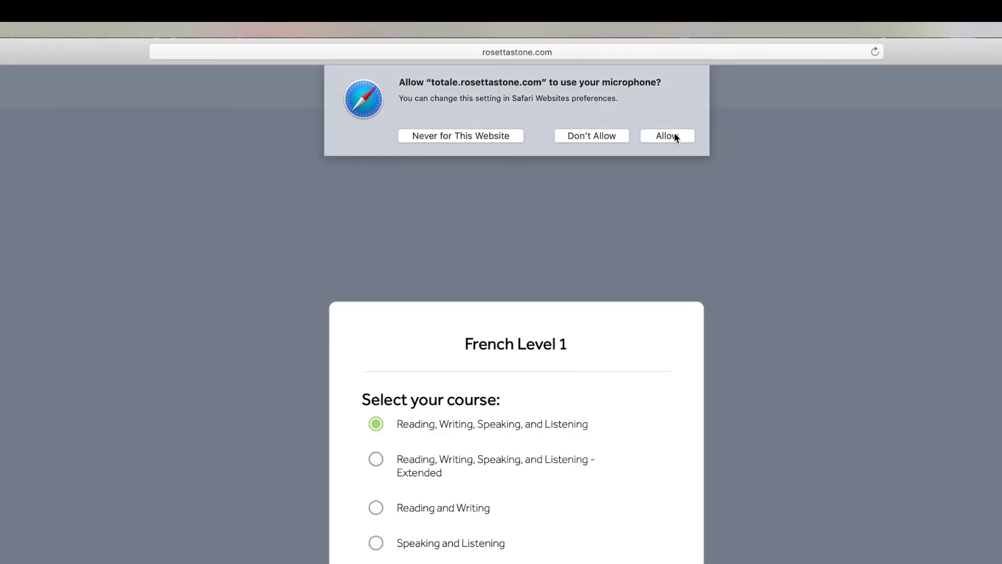
# - Allow microphone access and apply the Speaking and Listening course for French Level 1
pyautogui.click(667, 136)
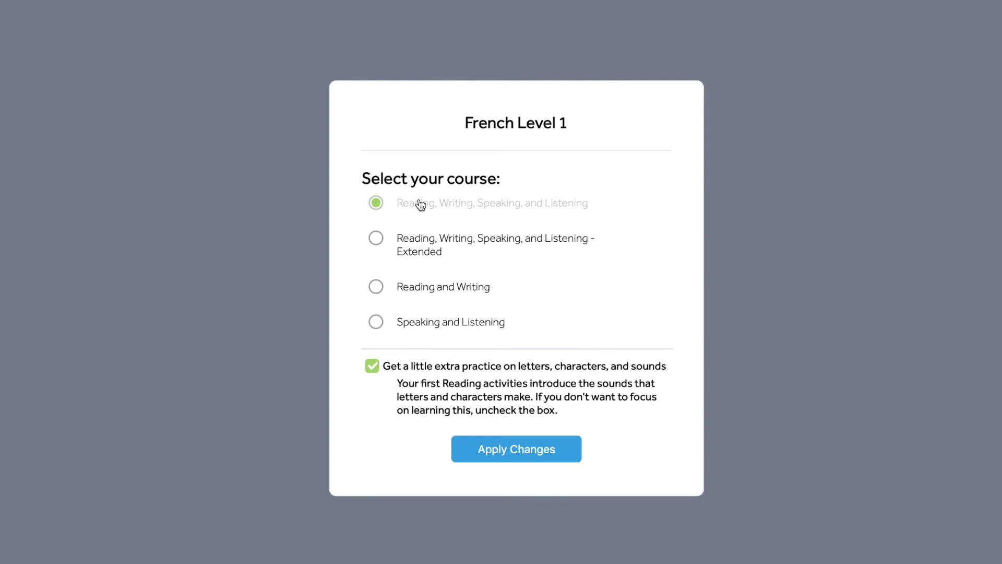
pyautogui.click(376, 321)
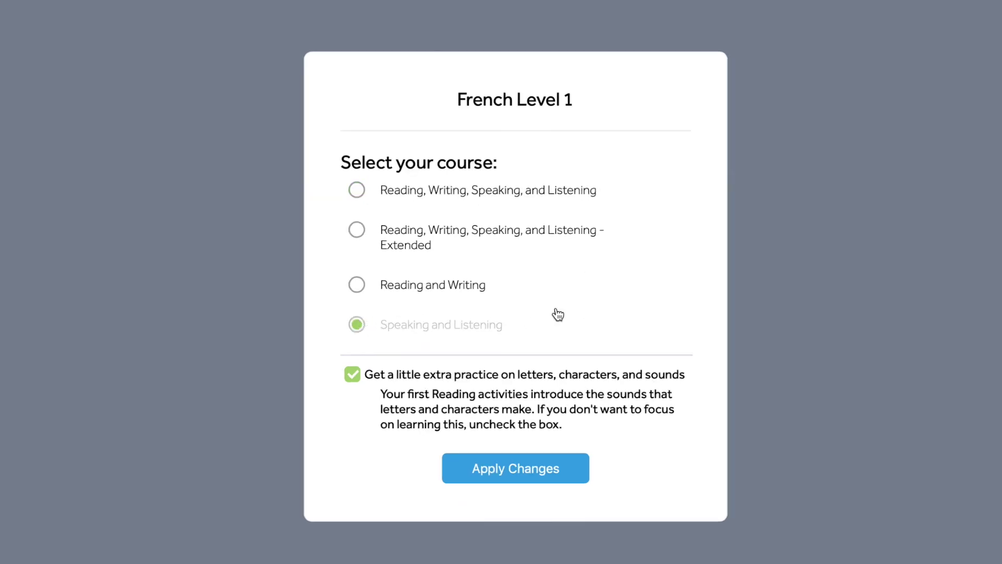
pyautogui.click(517, 467)
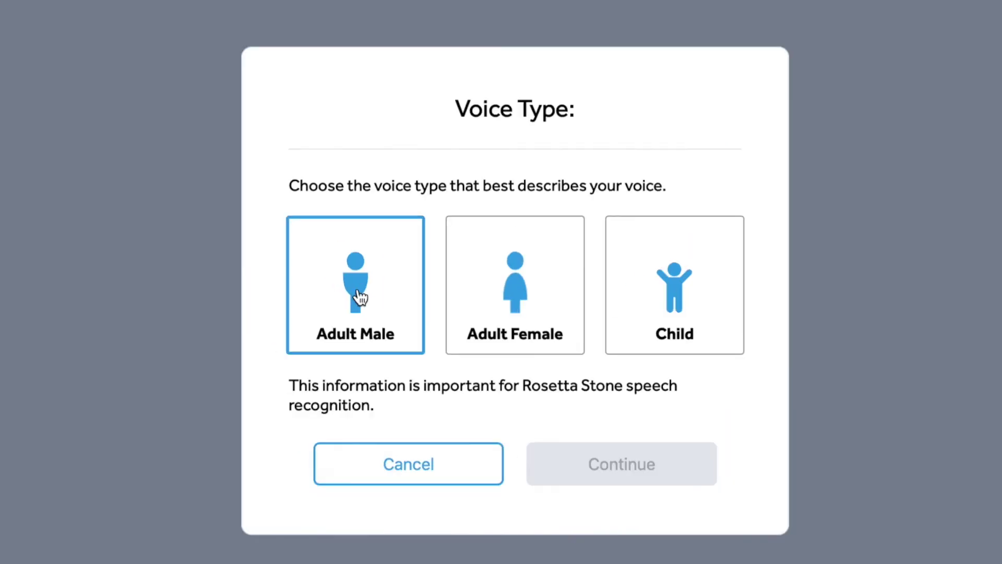
# - Choose the Adult Female voice, run the microphone check, and enter the Bonjour lesson
pyautogui.click(510, 295)
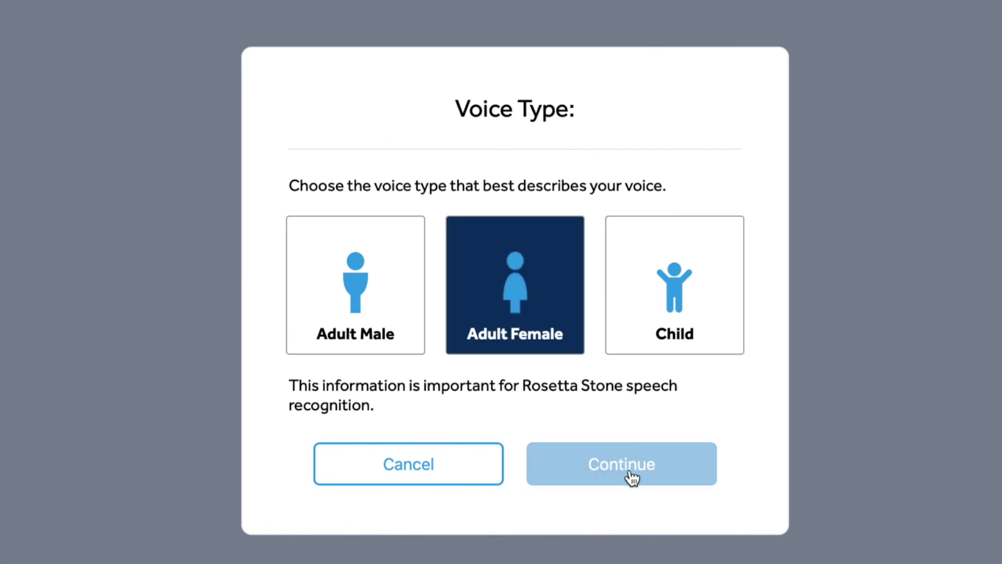
pyautogui.click(629, 474)
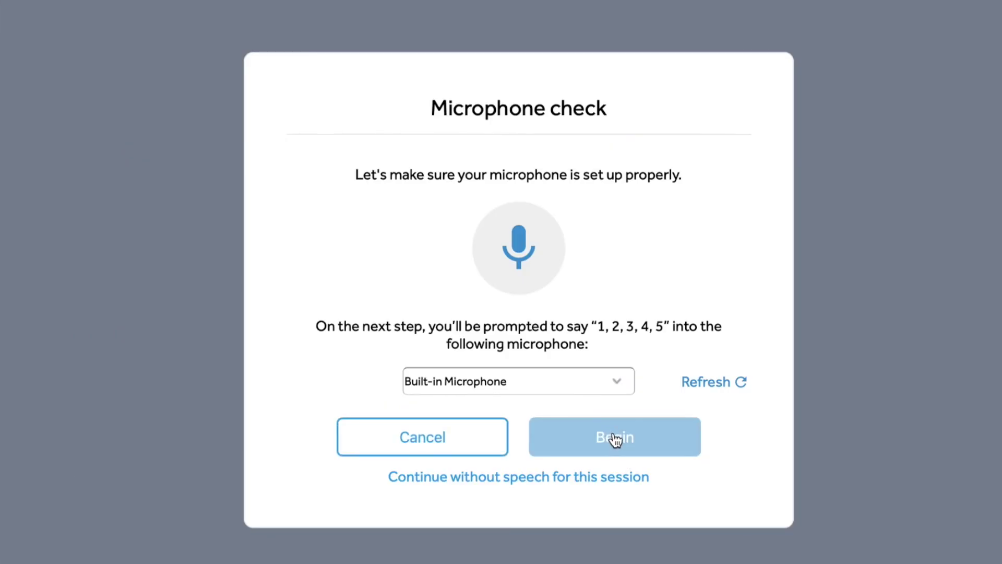
pyautogui.click(615, 439)
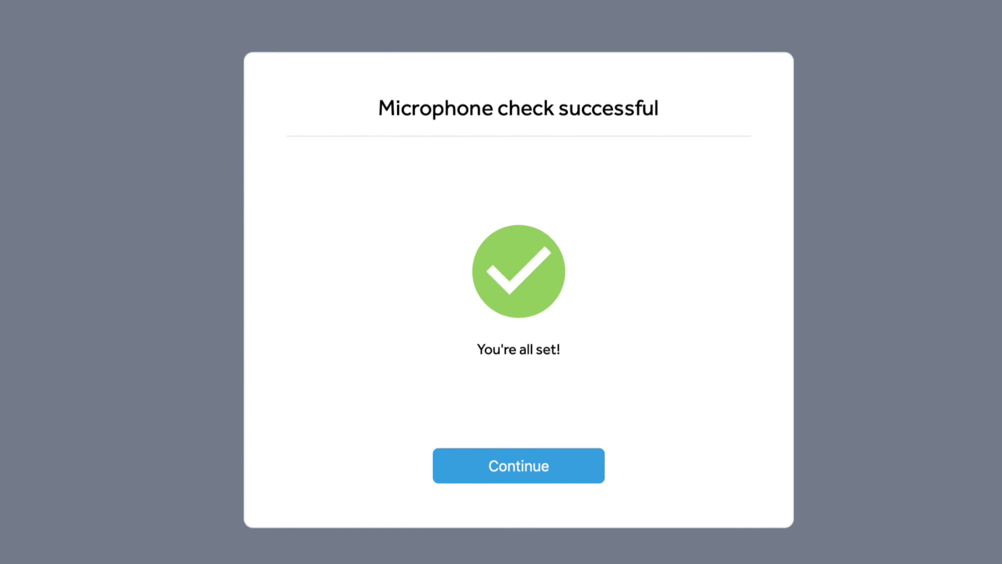
pyautogui.click(516, 486)
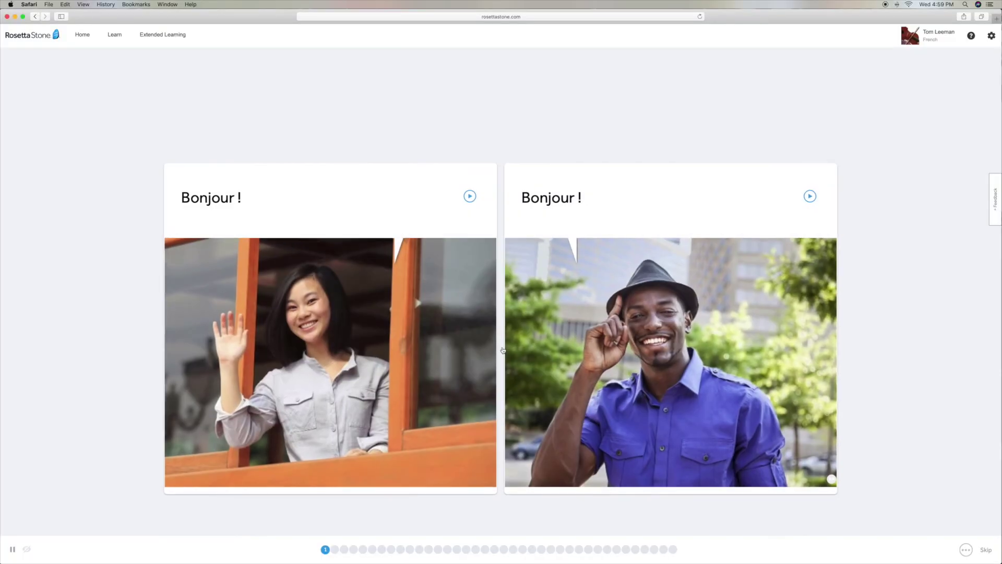